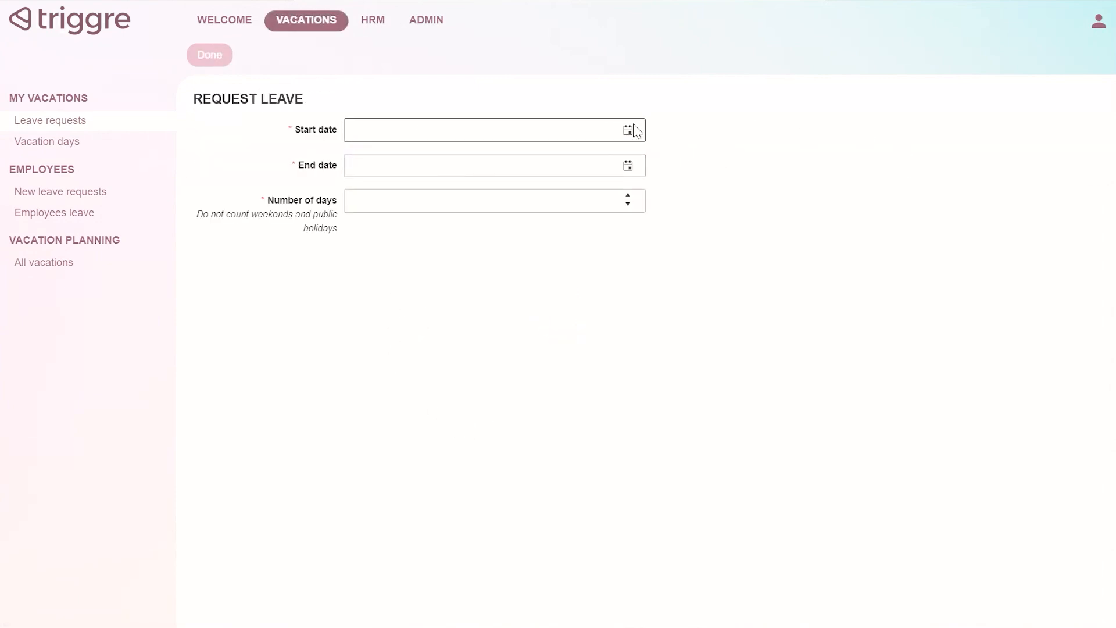
Step: Submit a leave request with start date 07-04-2025, end date 08-04-2025 and 2 days
click(629, 131)
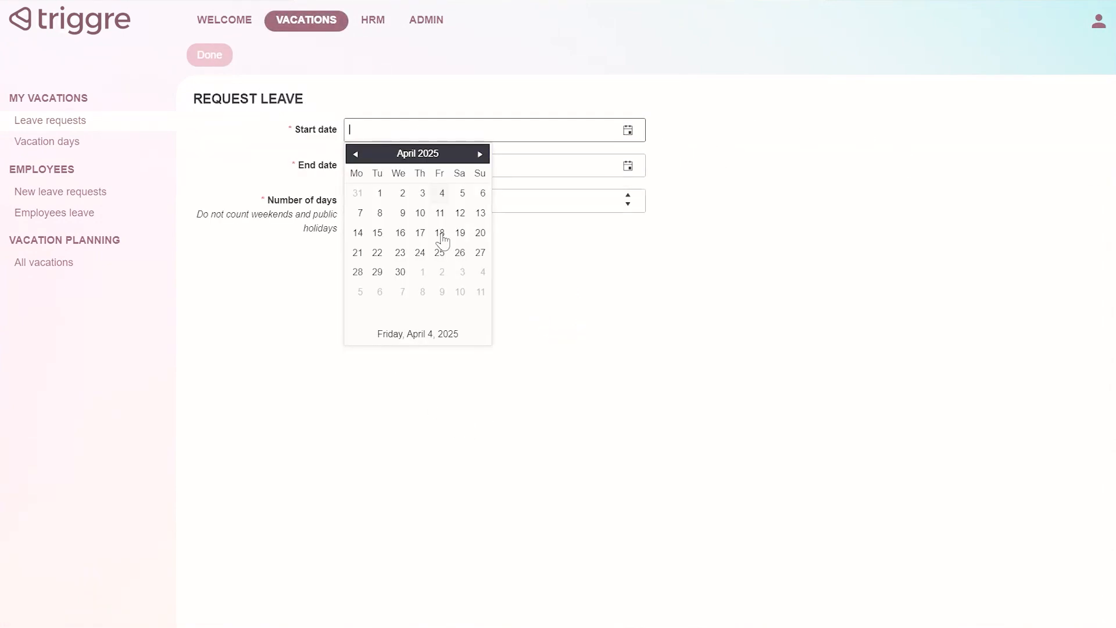
click(359, 215)
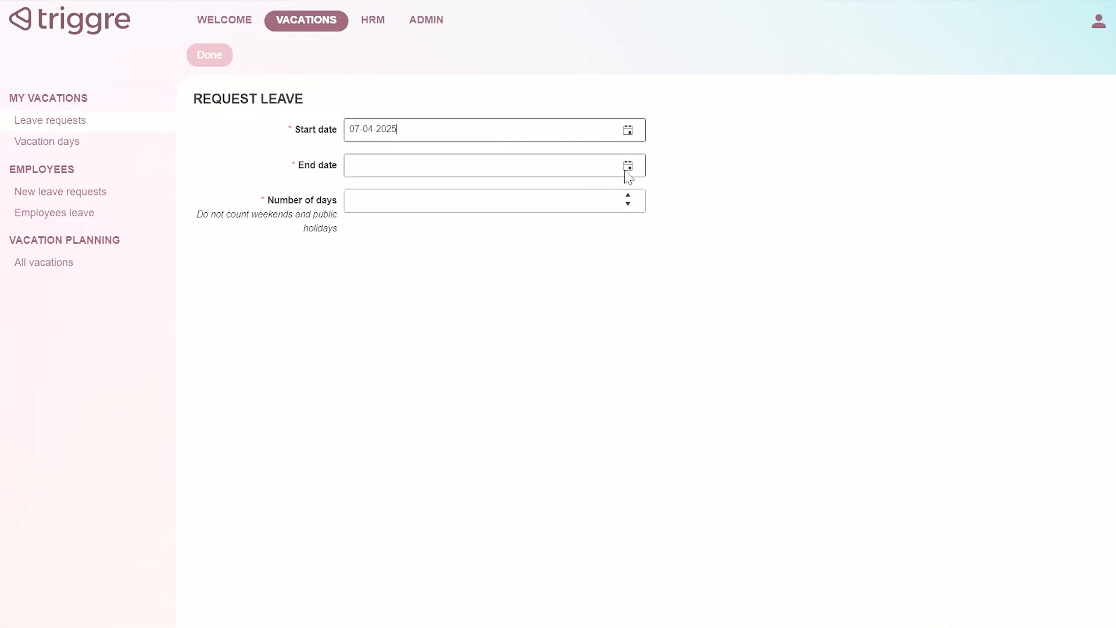
click(628, 166)
click(380, 248)
click(505, 200)
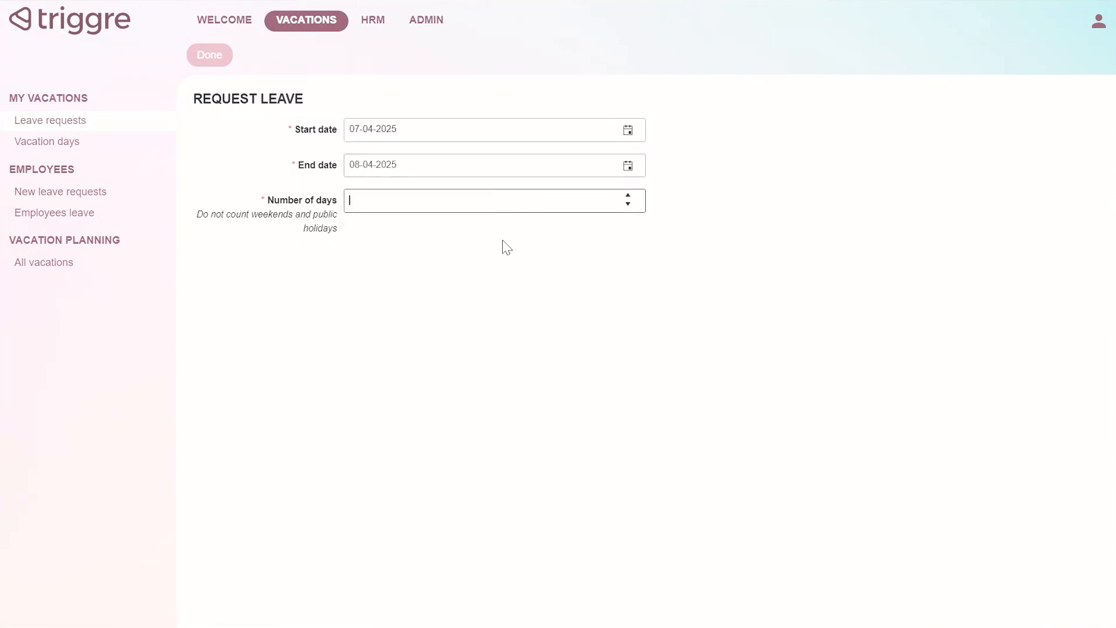
click(224, 63)
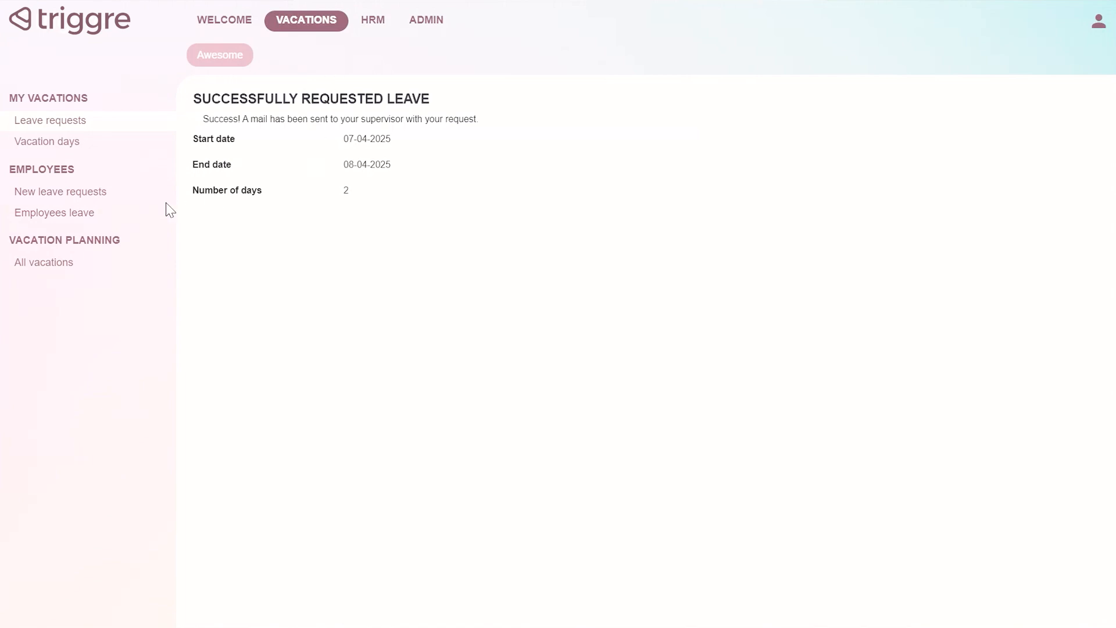
Step: Approve the employee's new 2-day leave request for 07-04-2025 to 08-04-2025
click(71, 214)
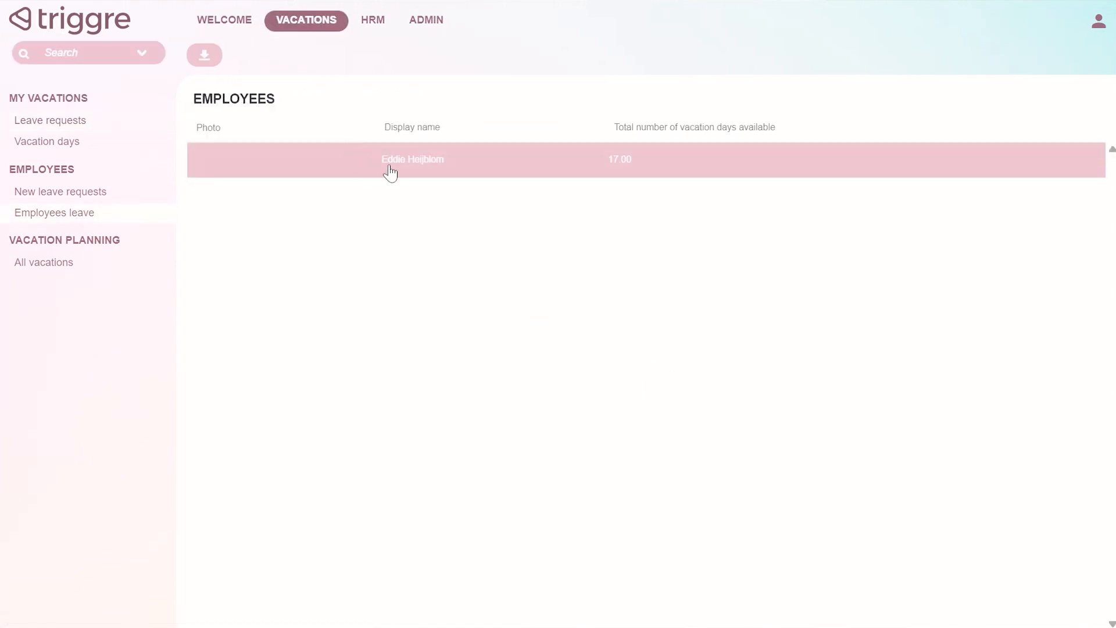
click(87, 194)
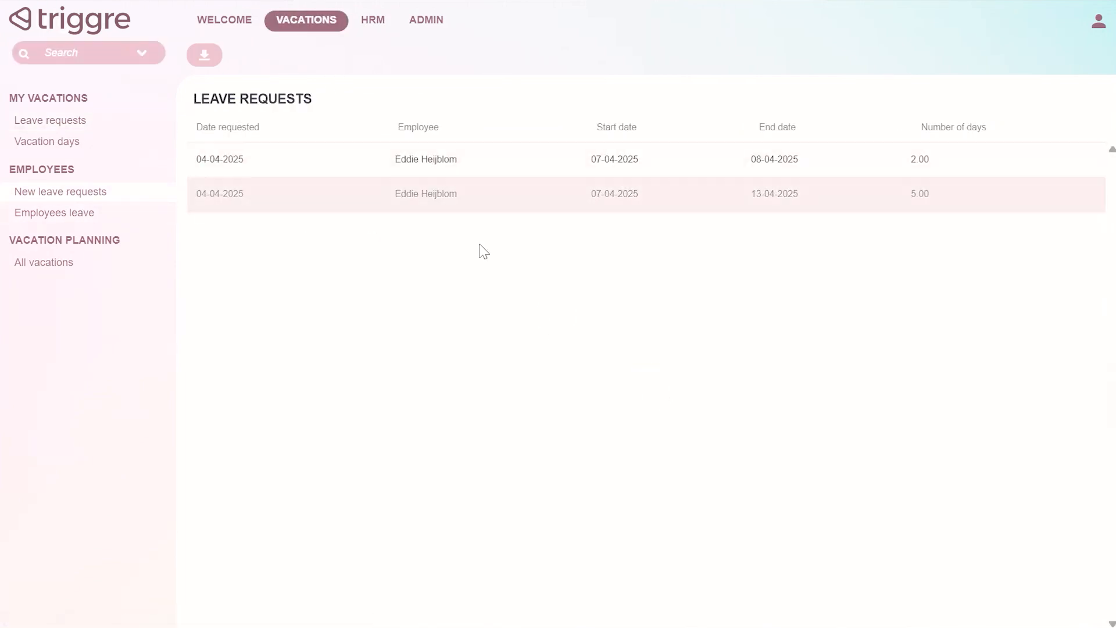
click(610, 166)
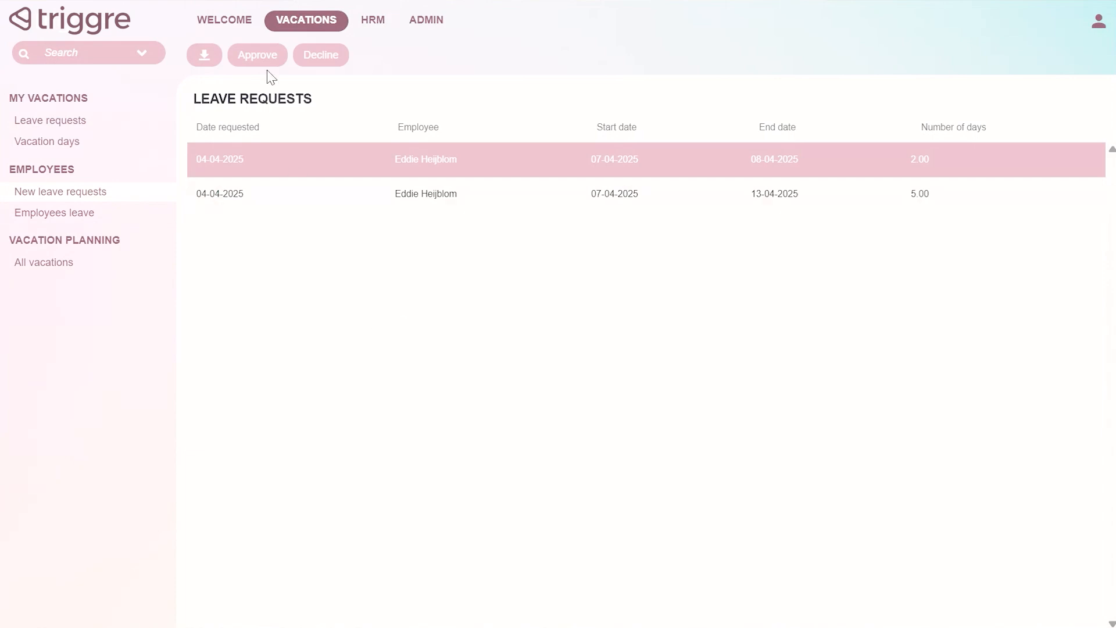
click(251, 65)
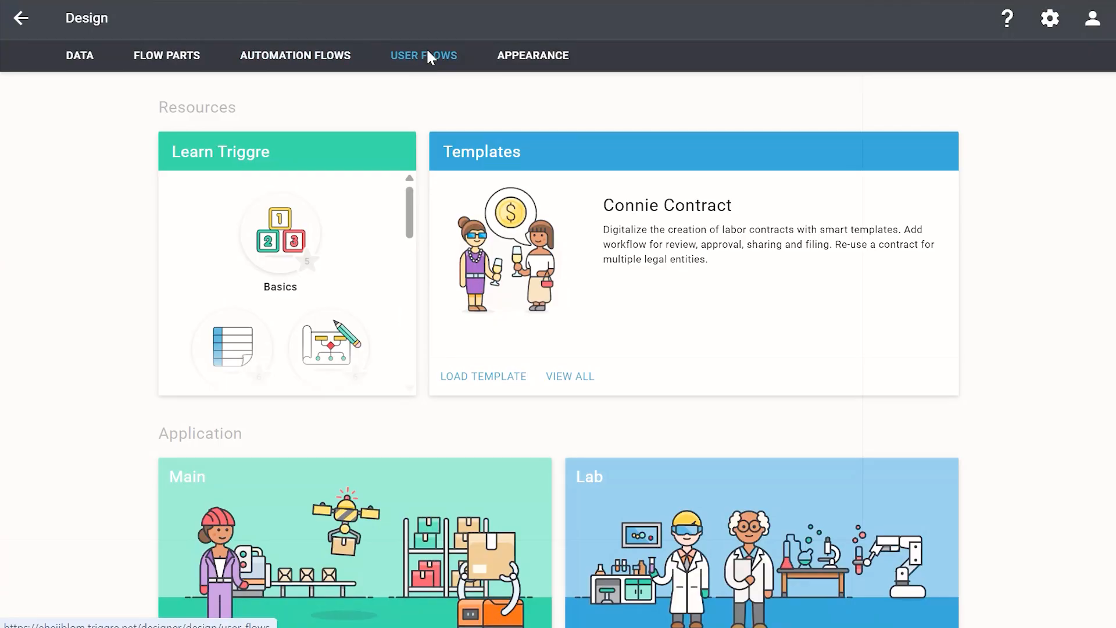
Step: Examine the Leave requests user flow in the Triggre designer, from the current requests page to the sufficient days check
click(428, 56)
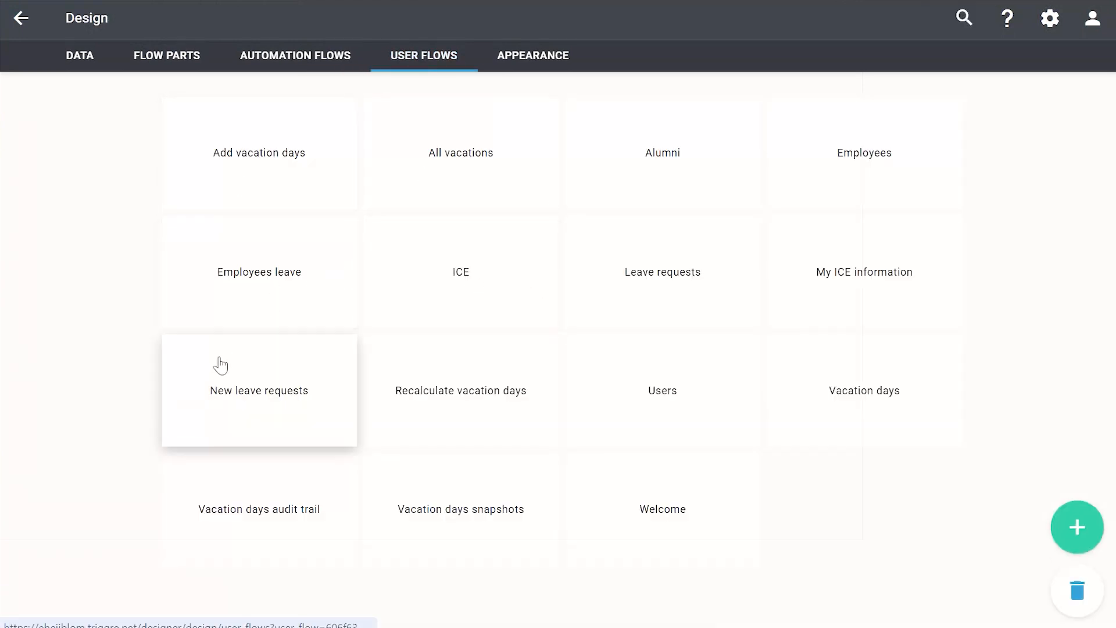
click(668, 305)
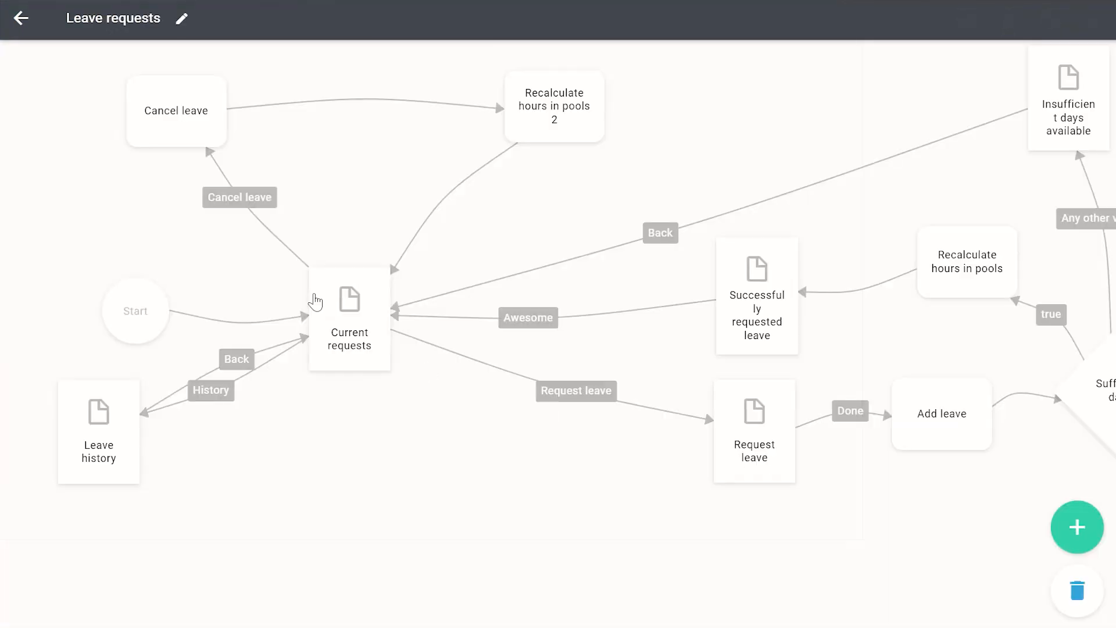
drag(507, 510, 307, 515)
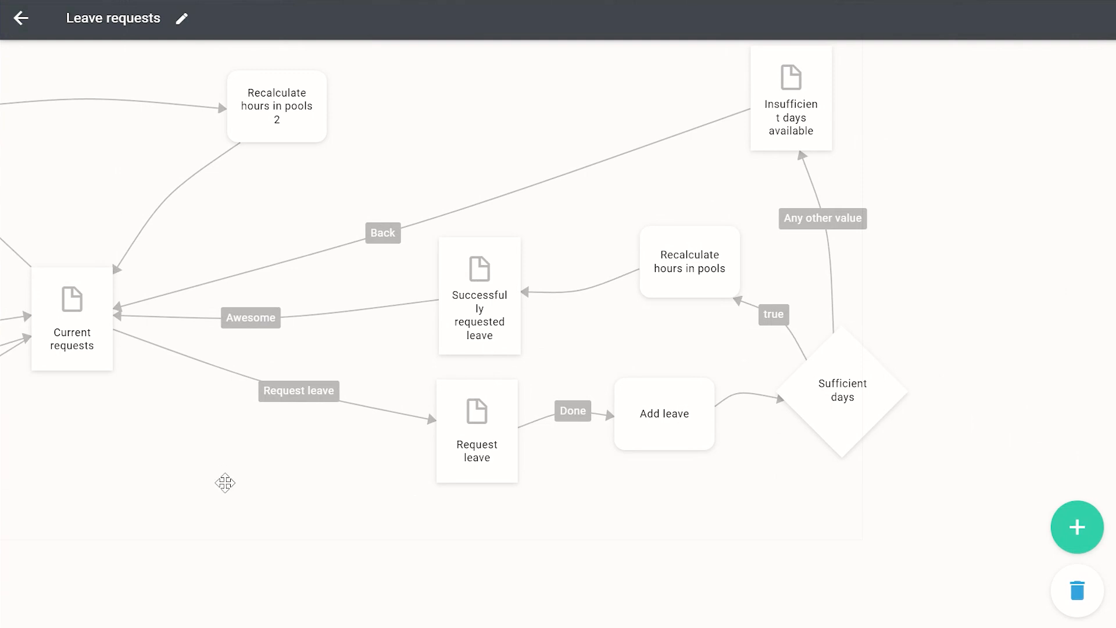
key(Escape)
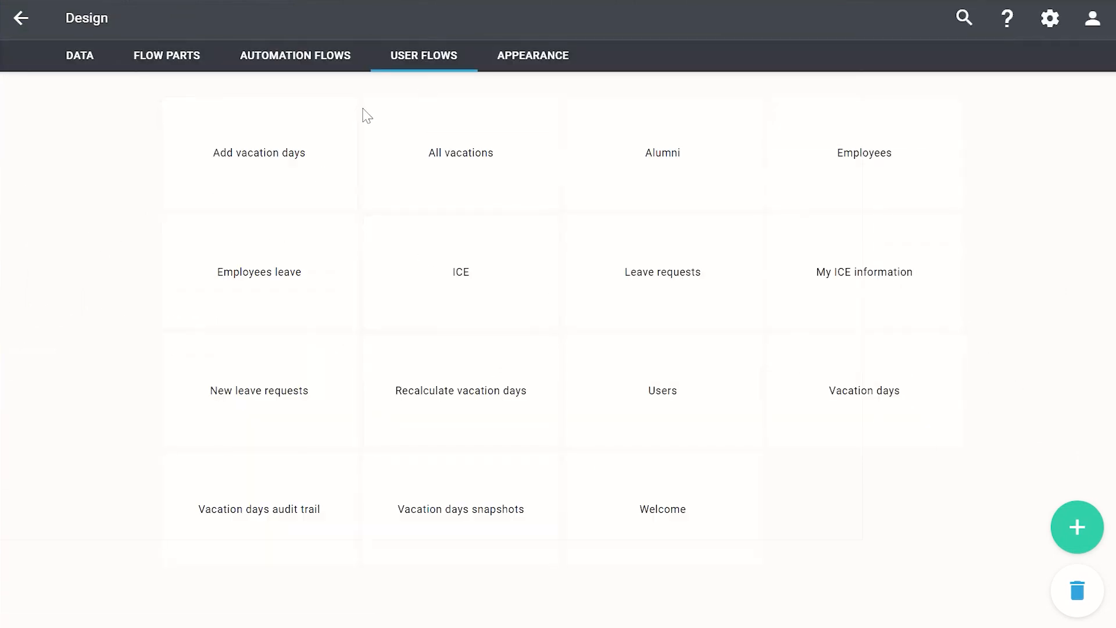
Step: Examine the New leave requests user flow, including its Approve leave part
click(250, 372)
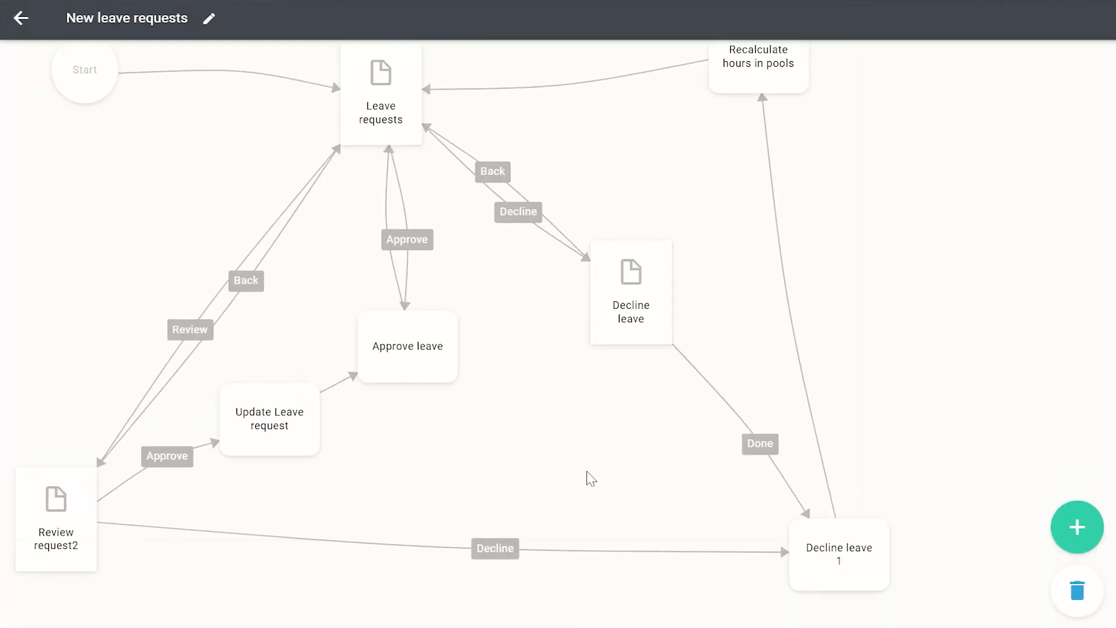
click(389, 341)
click(21, 18)
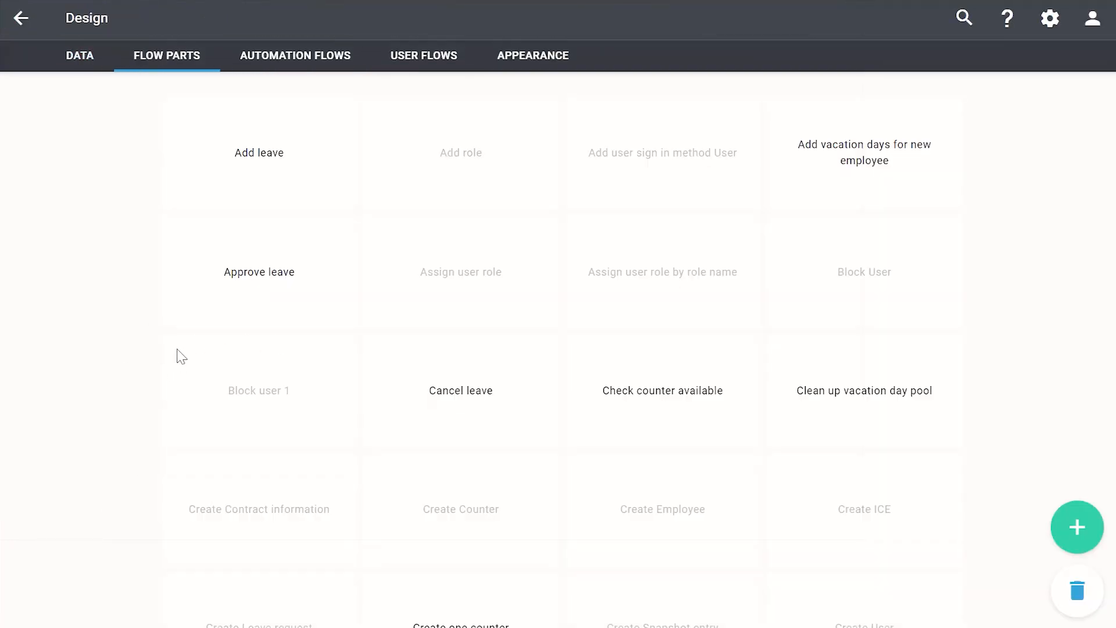
Step: Review which leave request data and property names the Send vacation to Zapier step uses in the Approve leave flow part
click(214, 270)
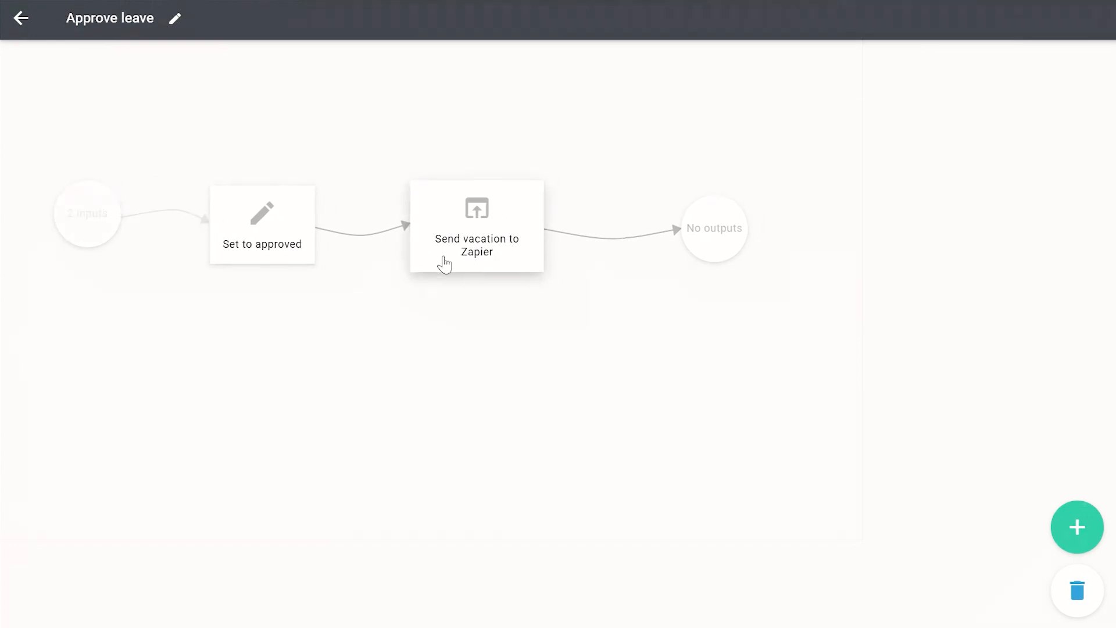
click(465, 236)
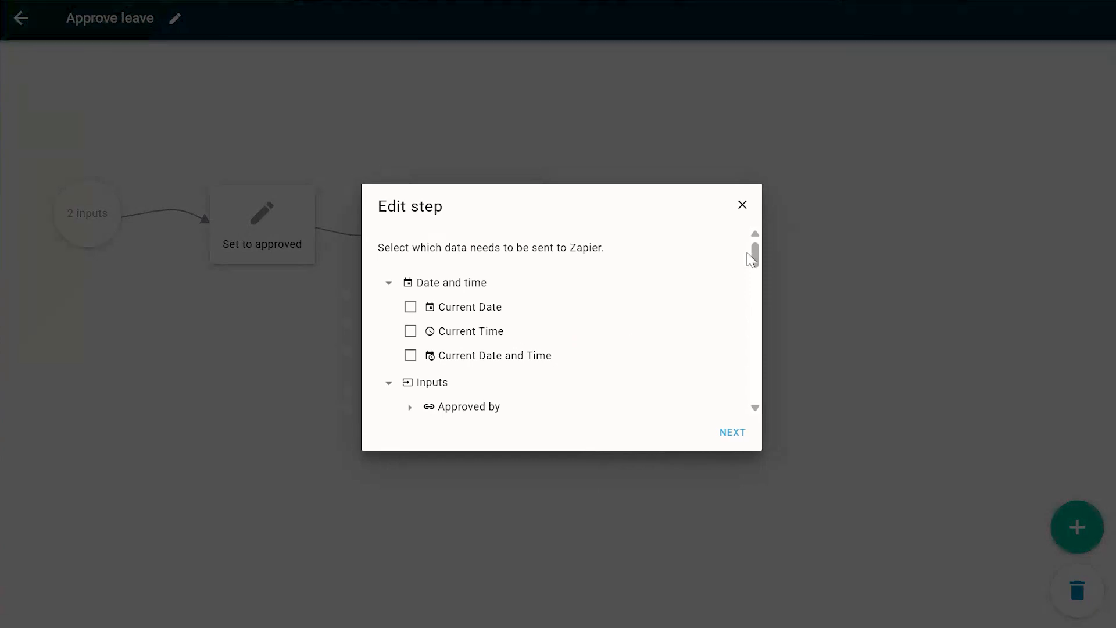
scroll(754, 256, down, 2)
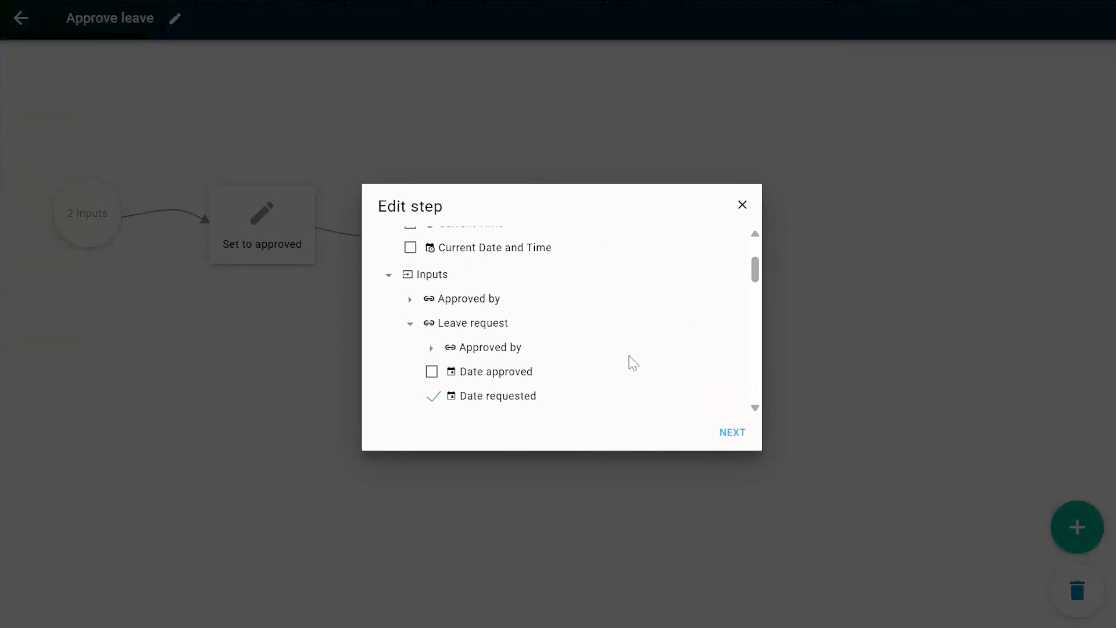
scroll(587, 360, down, 2)
scroll(610, 349, down, 8)
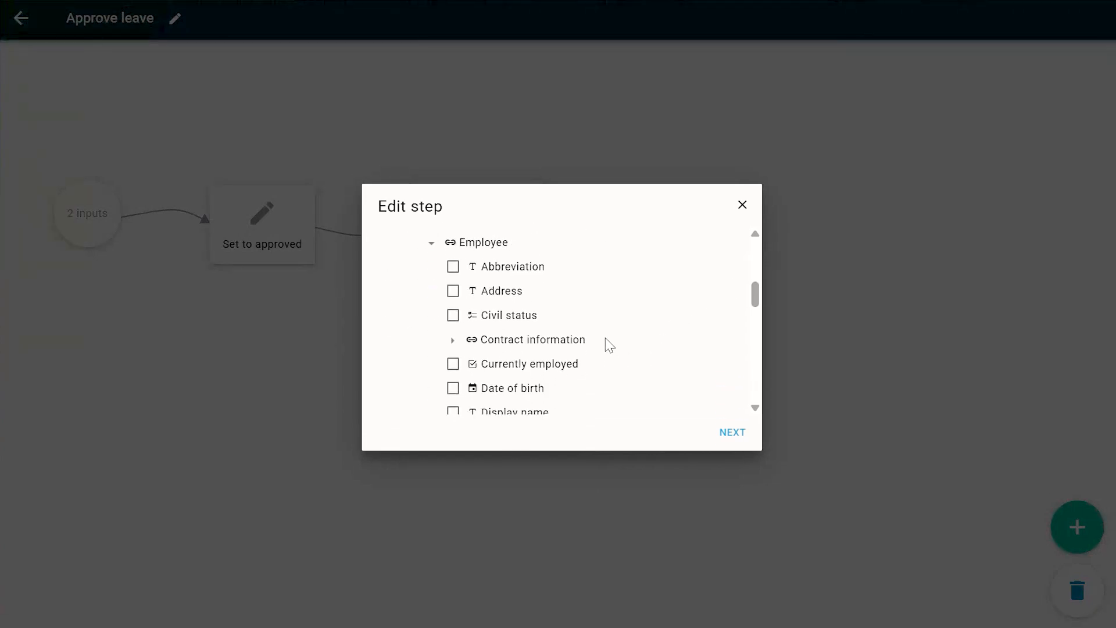
scroll(645, 357, down, 10)
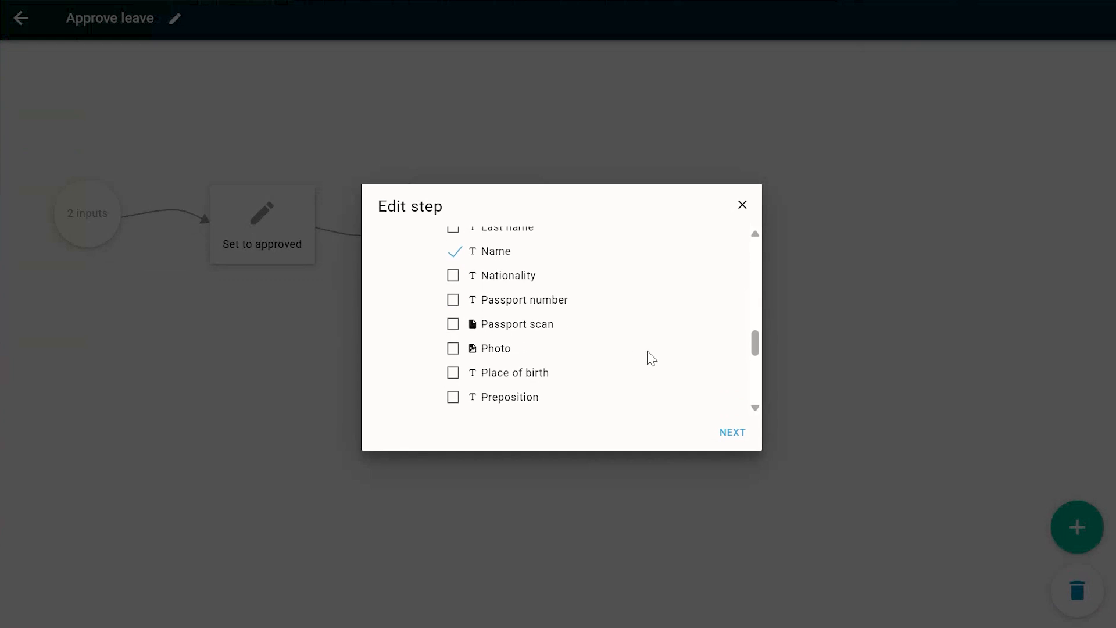
click(731, 432)
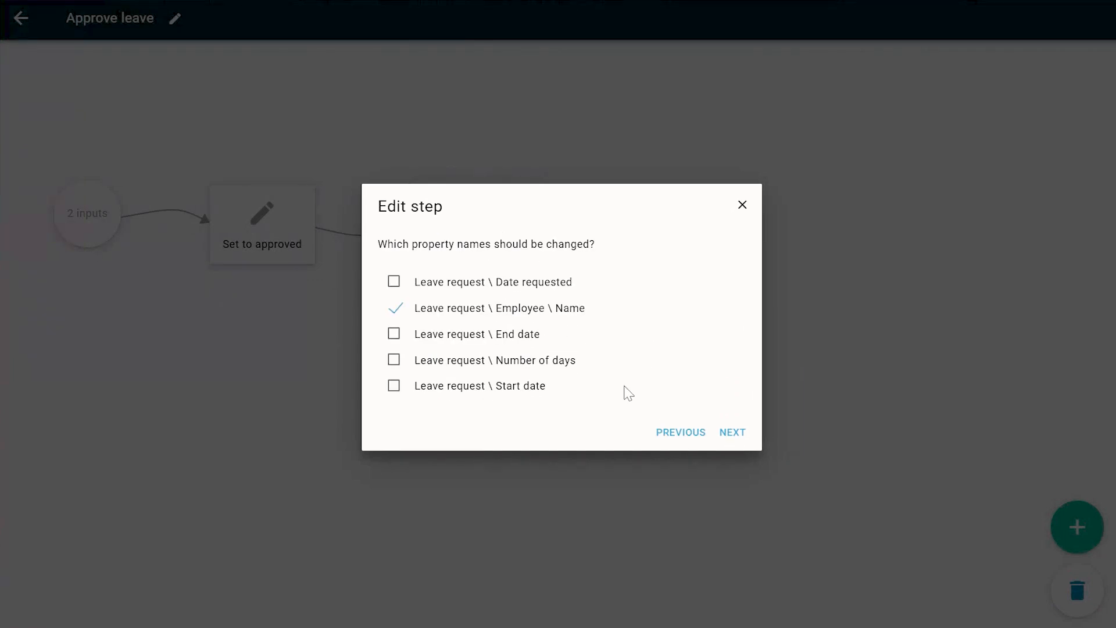
click(732, 433)
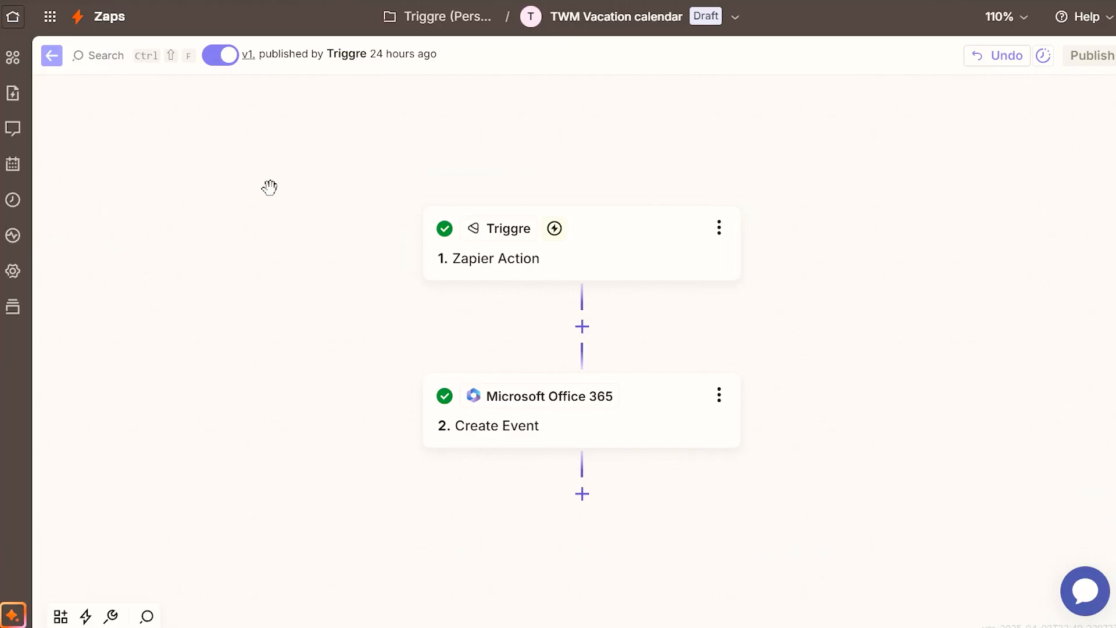
Step: In Zapier, review the setup, configuration and test record of the Triggre trigger in the TWM Vacation calendar Zap
drag(268, 360, 270, 314)
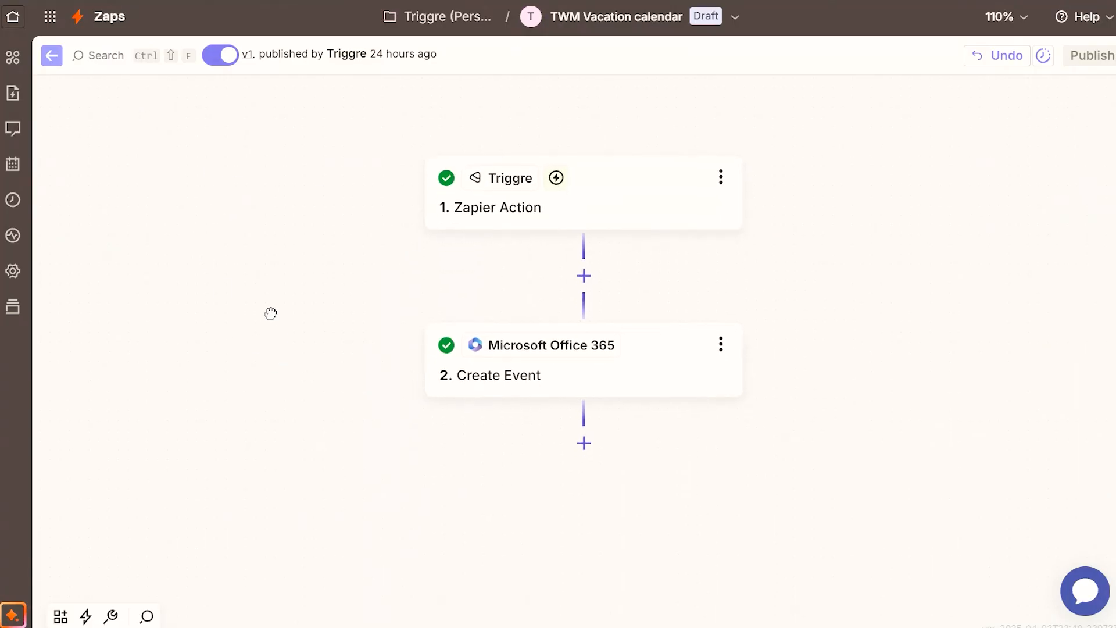
click(486, 208)
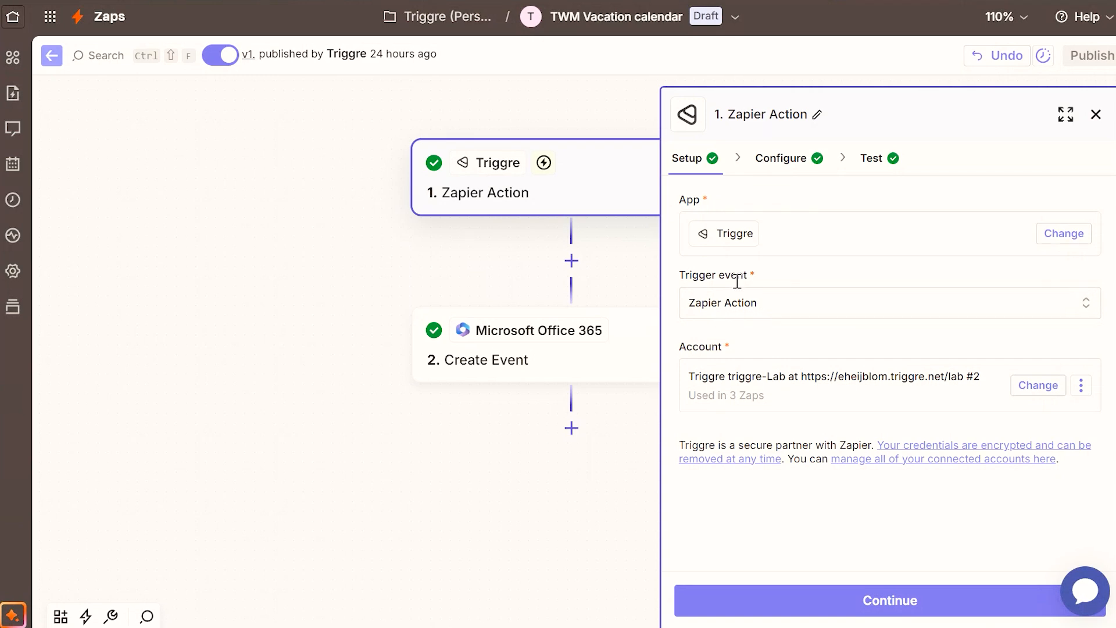
click(782, 162)
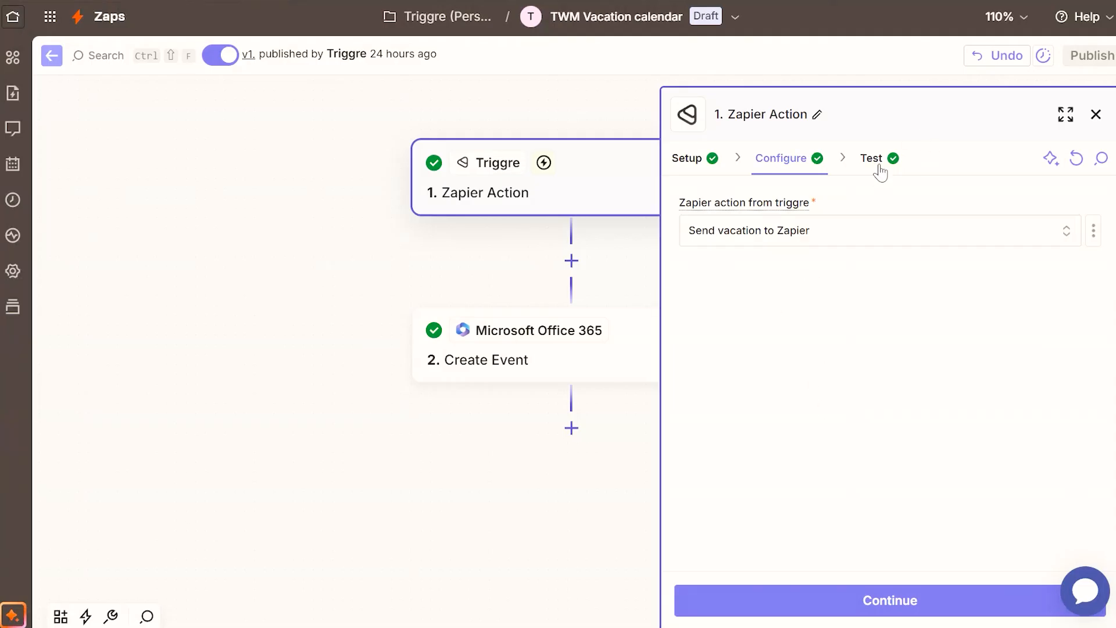
click(879, 169)
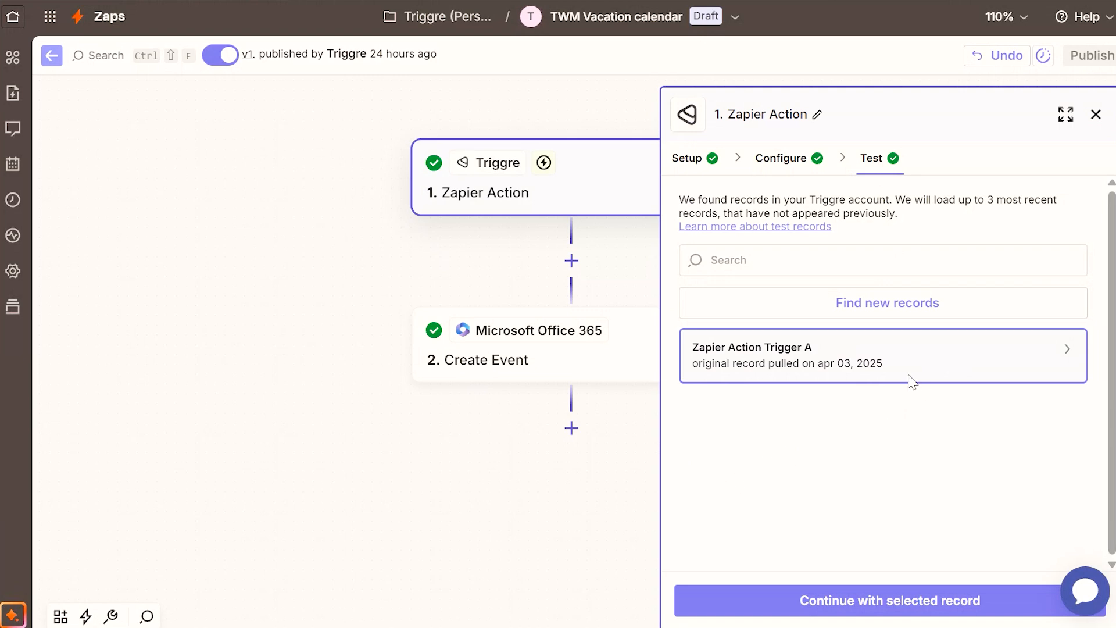
scroll(332, 320, down, 1)
scroll(331, 320, right, 1)
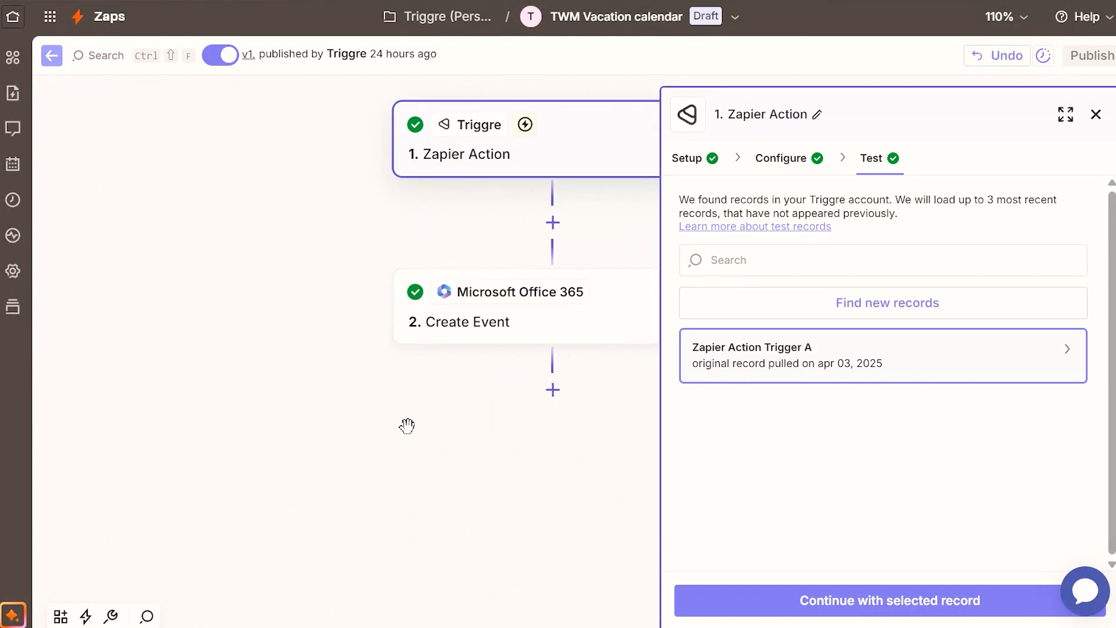
click(1096, 120)
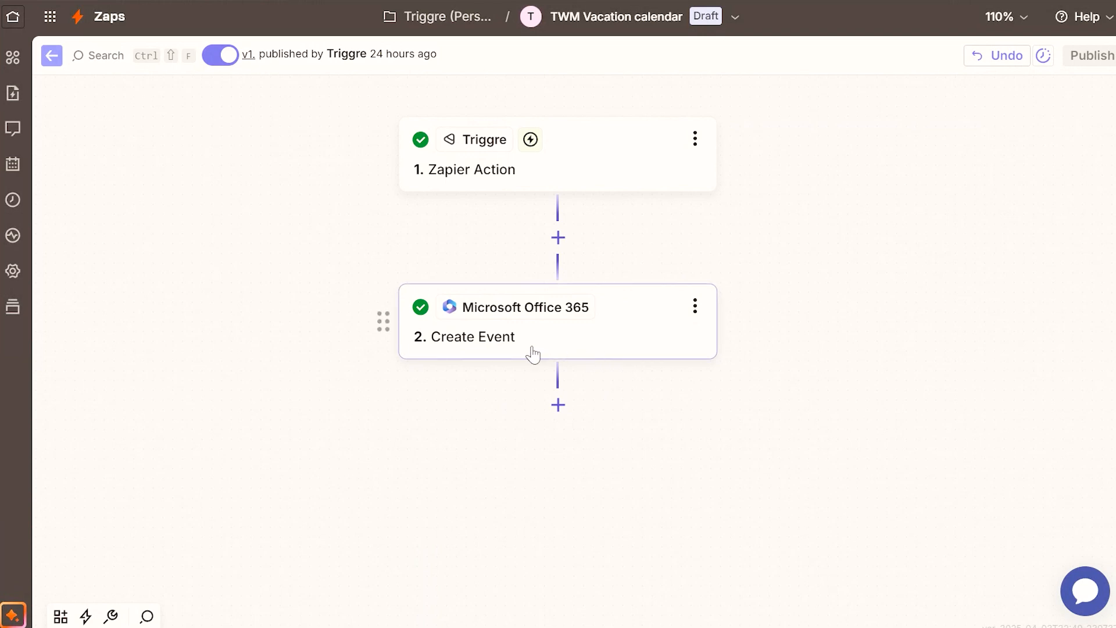
Step: Review the setup of the Microsoft Office 365 Create Event step and browse its available action events
click(496, 347)
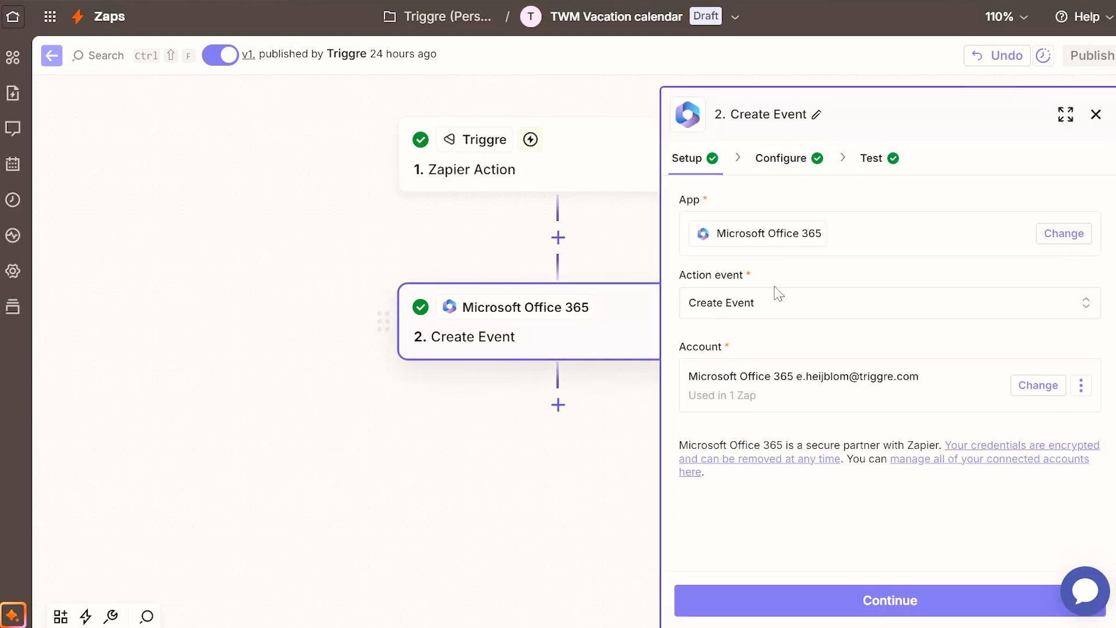
click(796, 310)
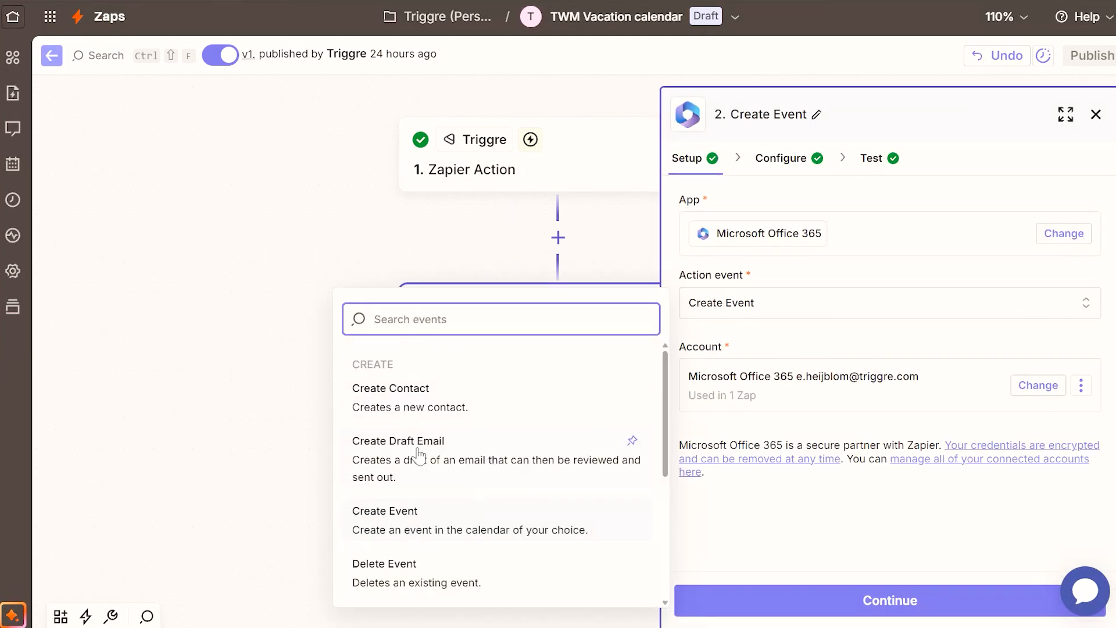
scroll(448, 465, down, 3)
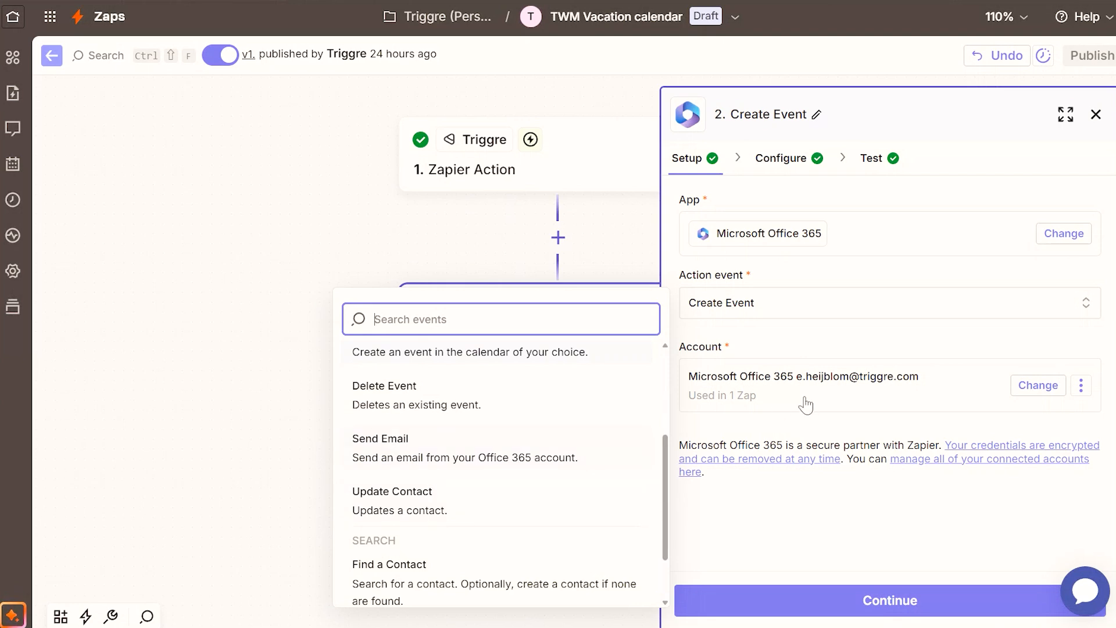
click(742, 335)
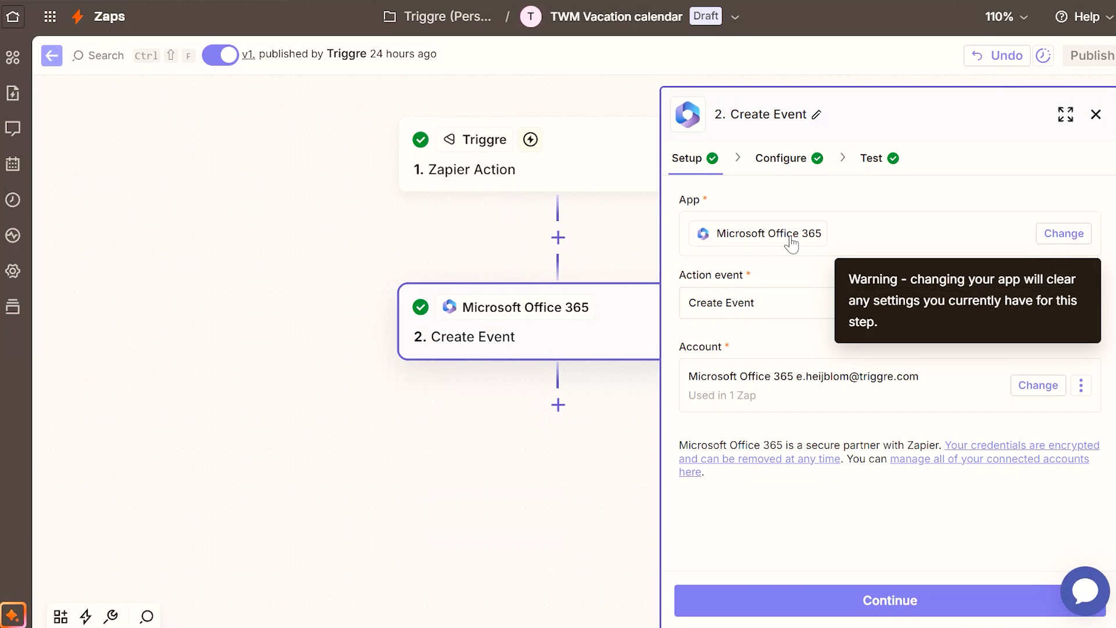
Step: Examine how the Create Event step maps the calendar, subject, dates, all-day option, description and availability fields
click(793, 166)
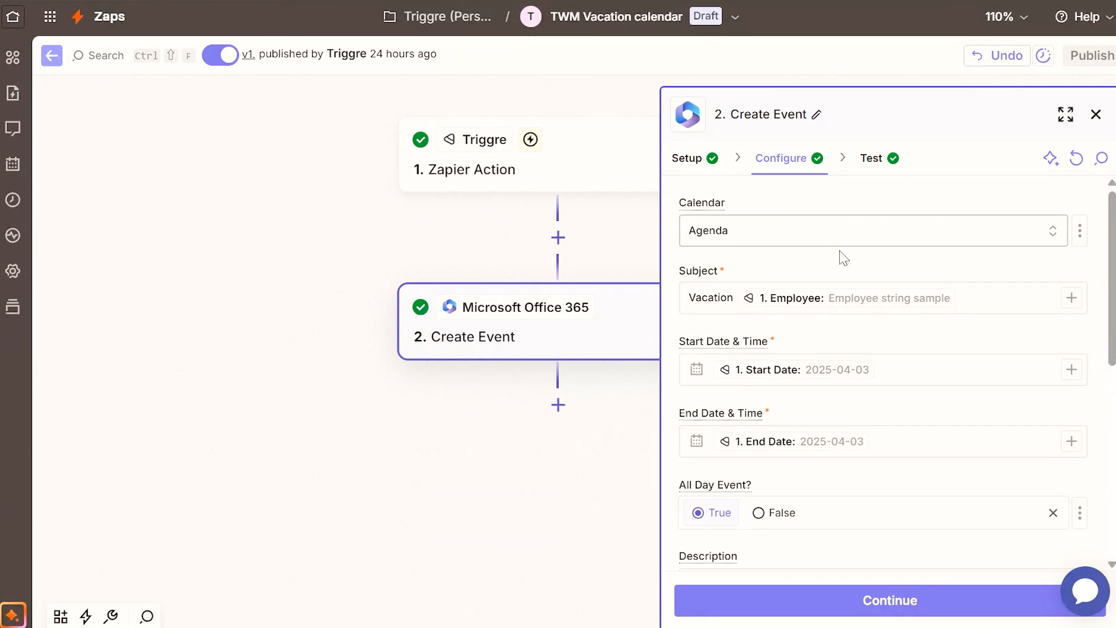
scroll(881, 341, down, 2)
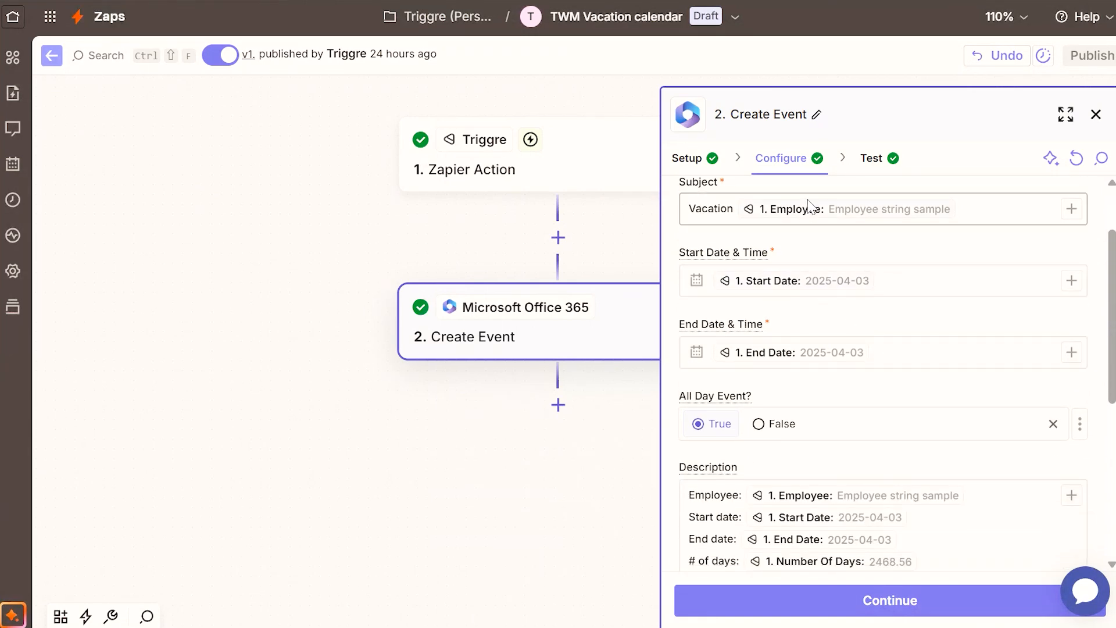
scroll(872, 344, down, 4)
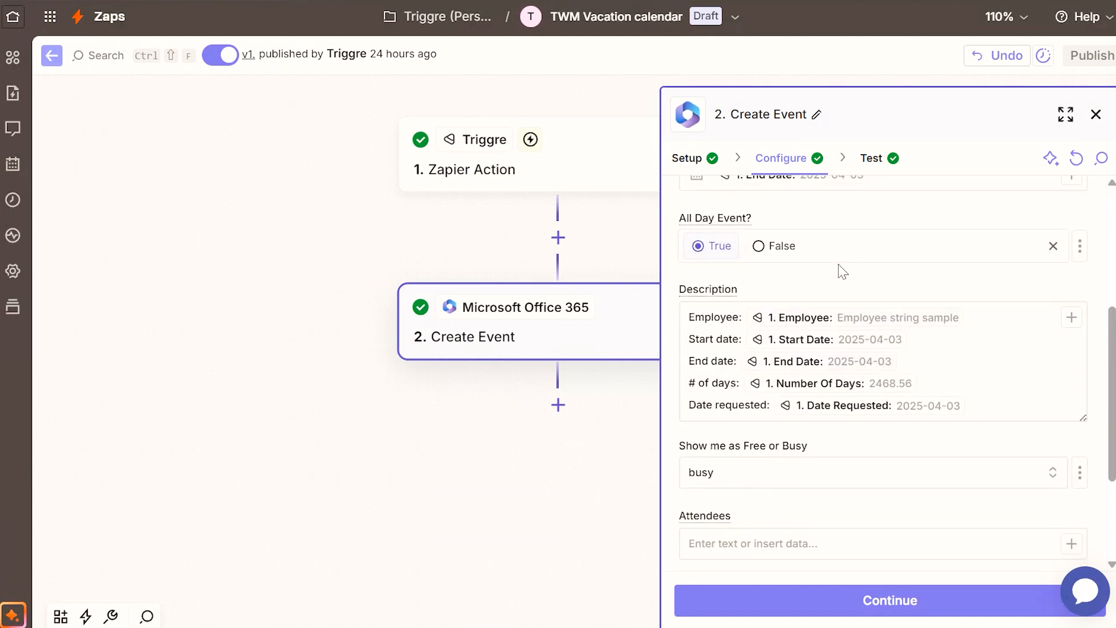
scroll(930, 317, down, 2)
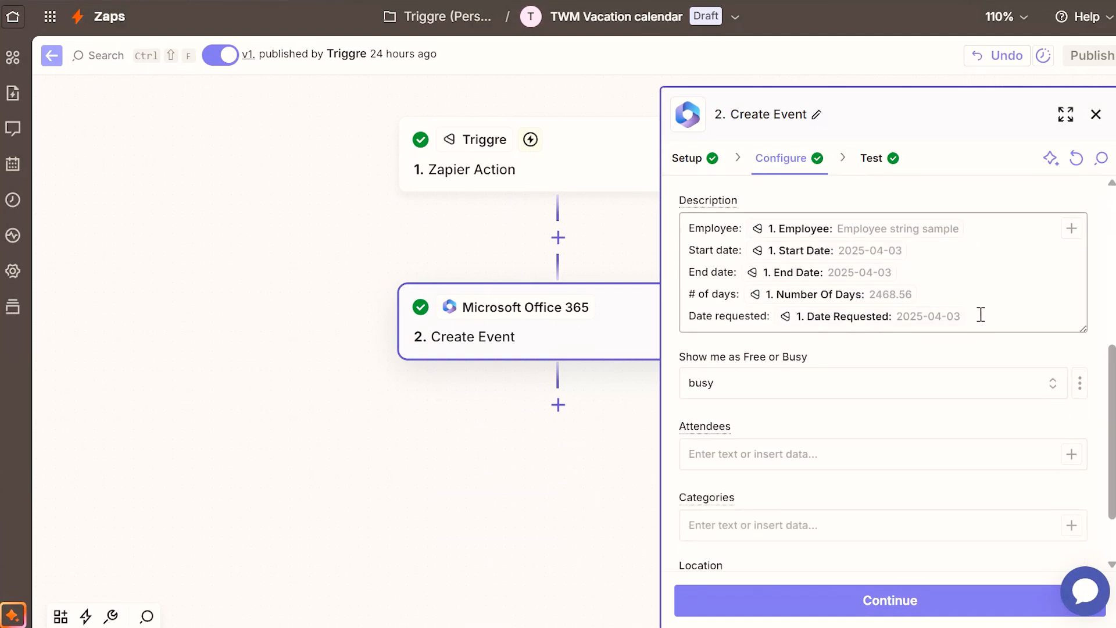
scroll(753, 314, down, 2)
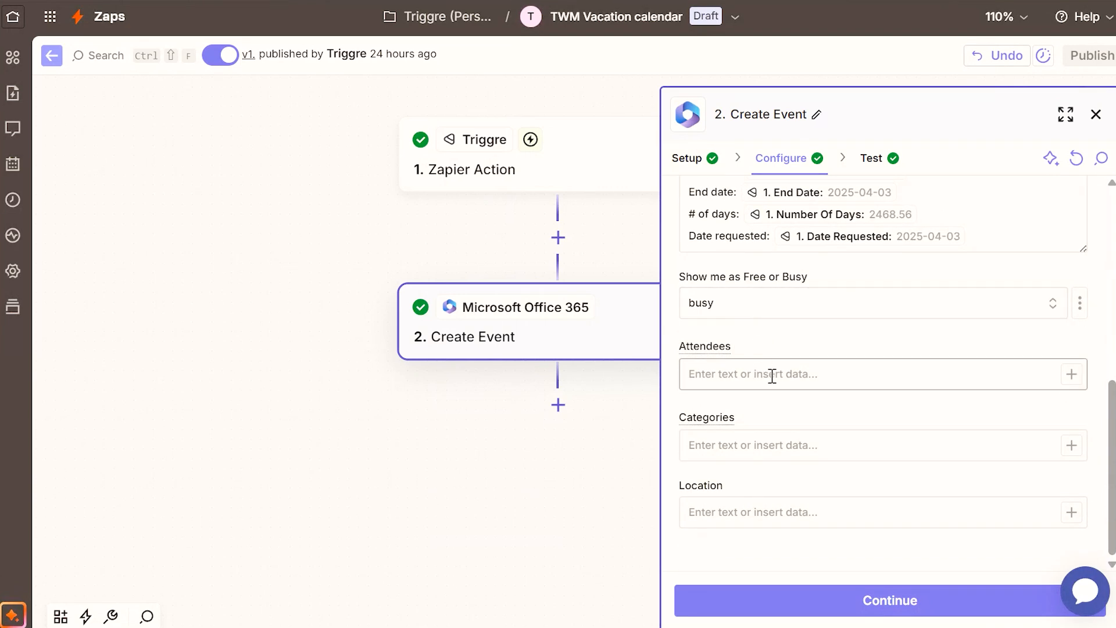
scroll(837, 343, up, 2)
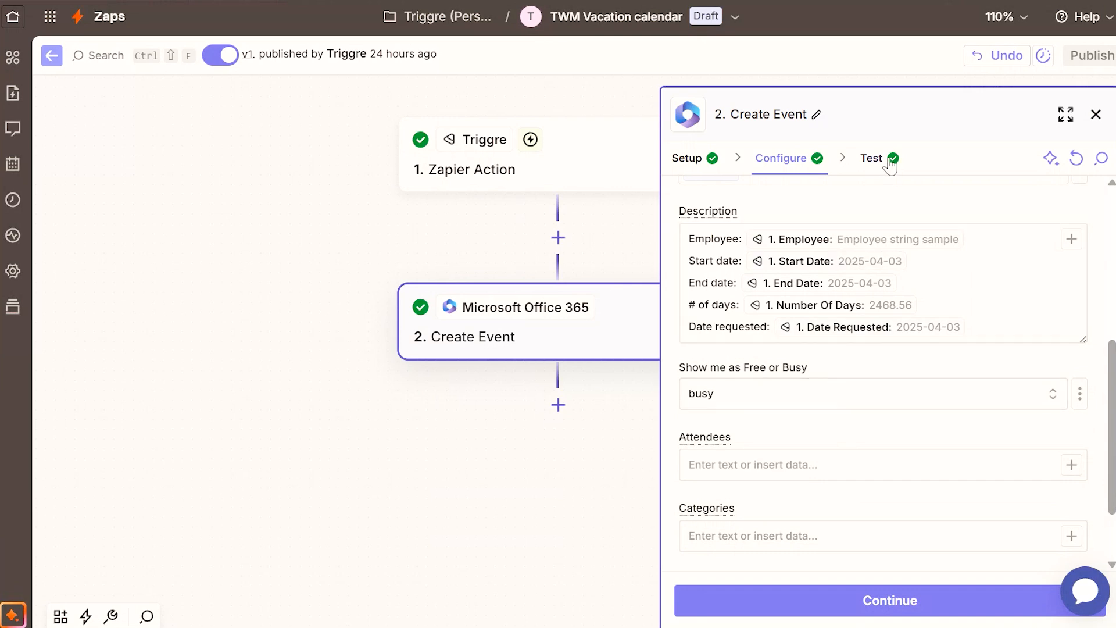